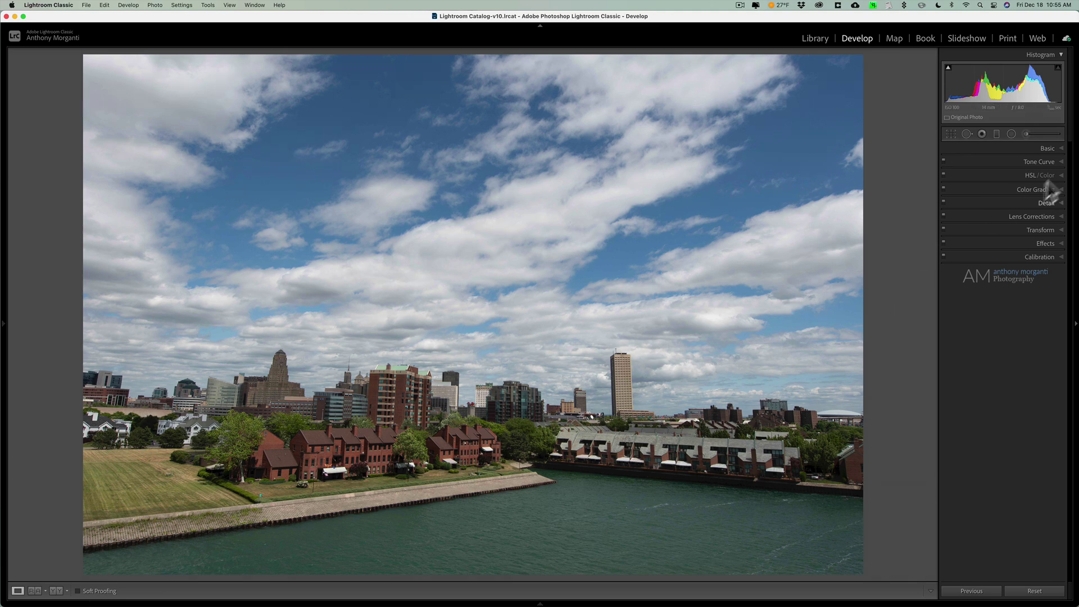
# Set white balance to Auto and apply Auto tone (Exposure −0.20, Highlights −39, Shadows +44).
pyautogui.click(1055, 148)
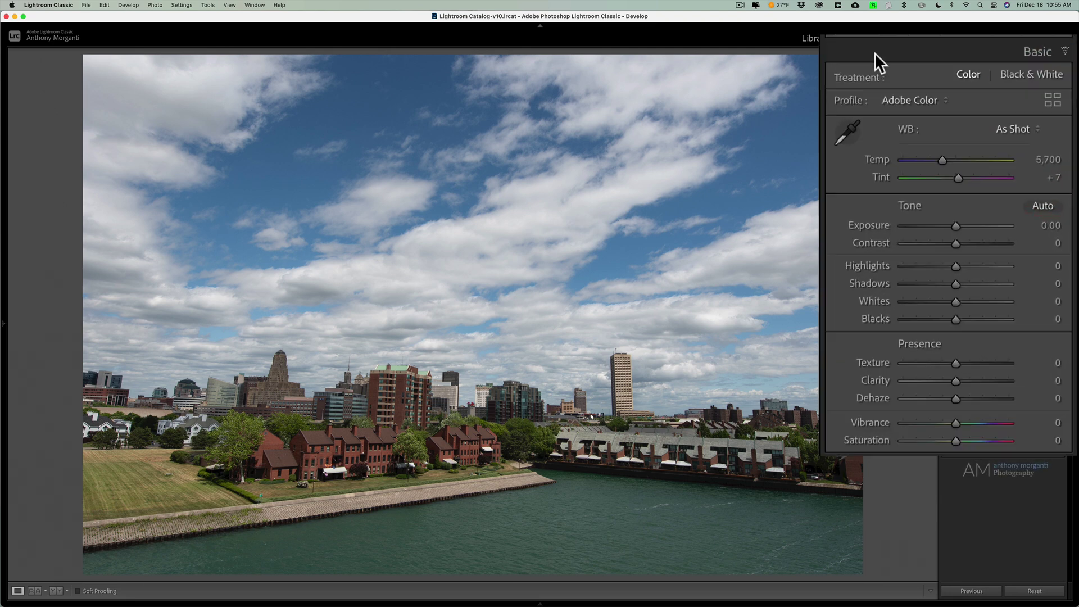
pyautogui.click(1017, 129)
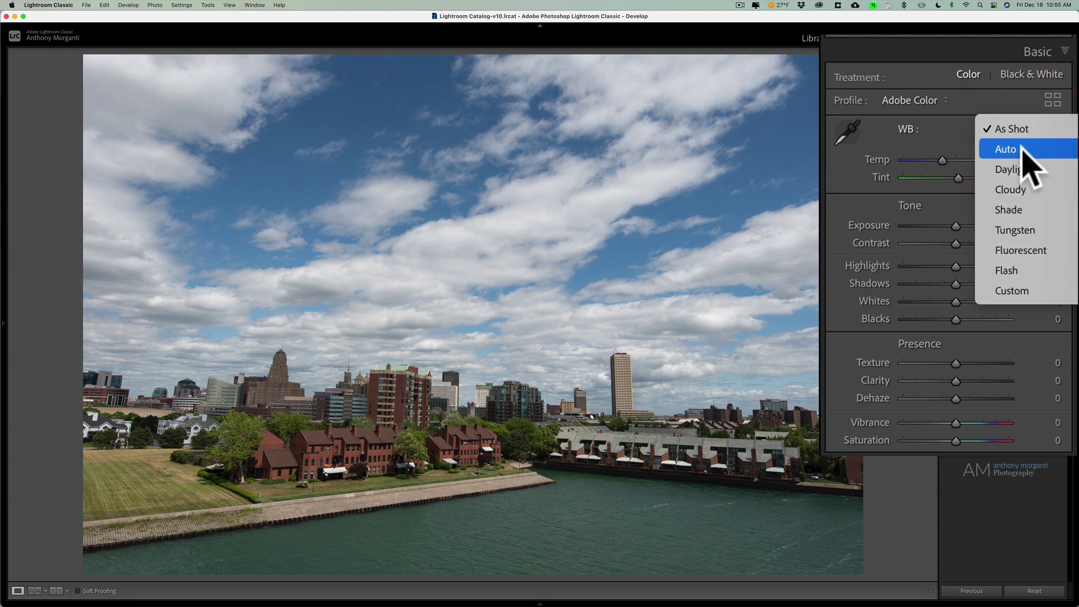
pyautogui.click(1022, 148)
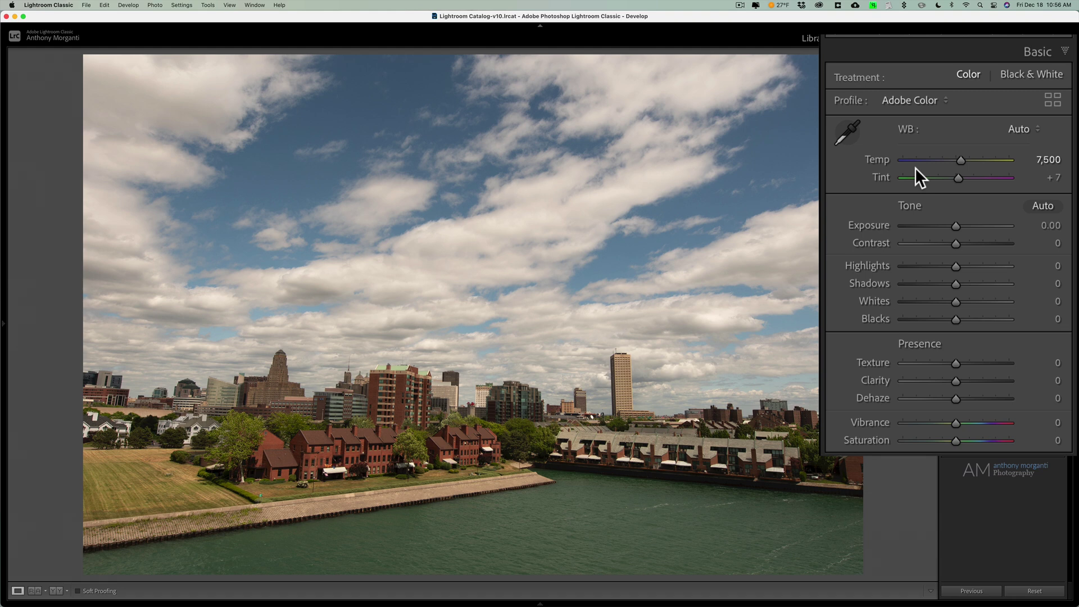
pyautogui.press('\\')
pyautogui.press('\\')
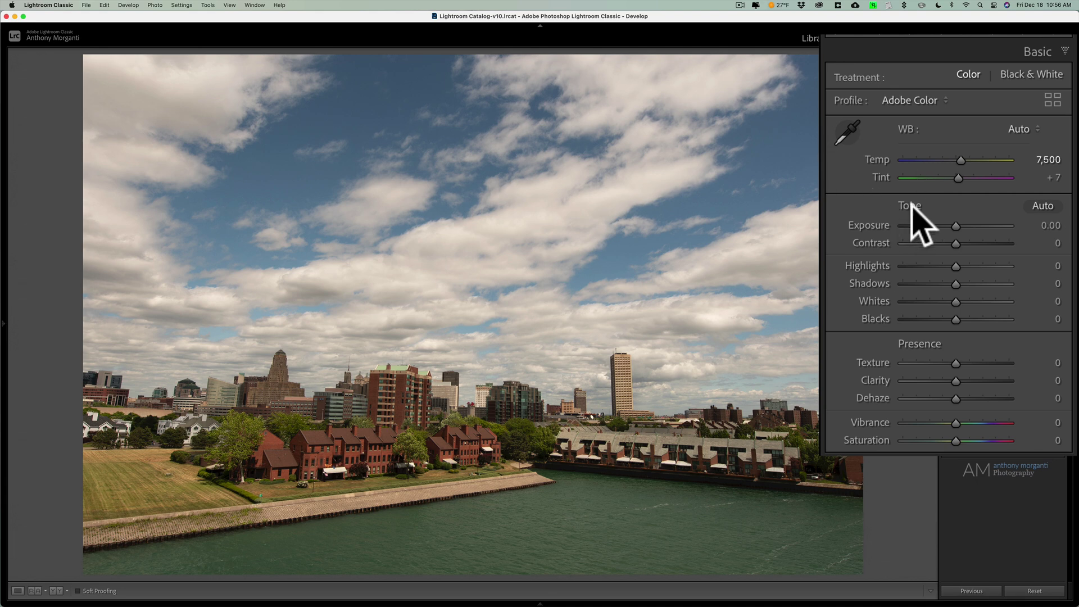
pyautogui.click(1044, 207)
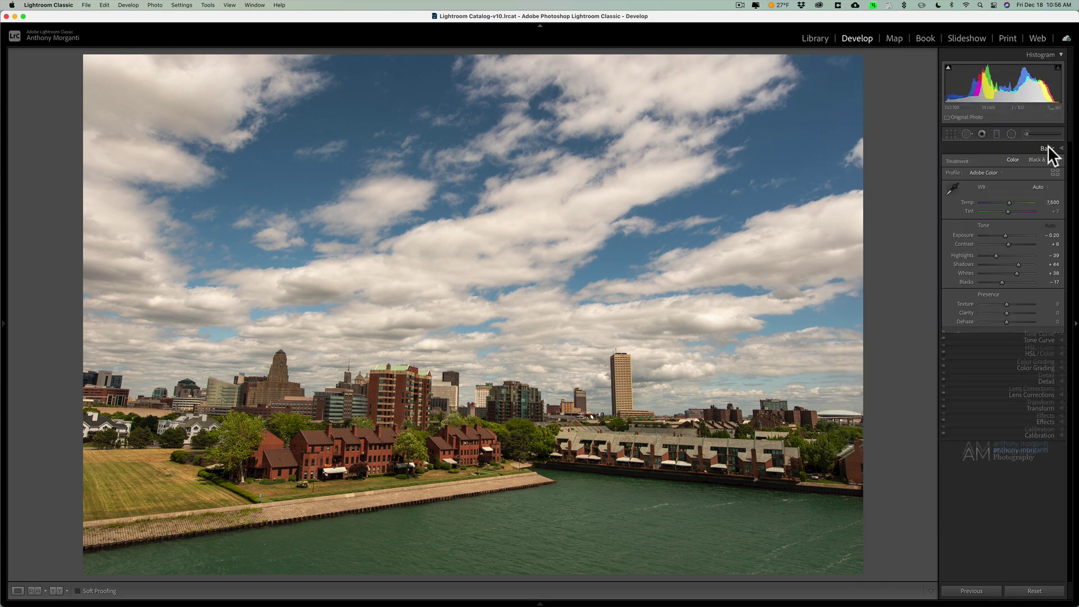
# Auto-level the skyline with the crop tool's Angle Auto and keep the straightened crop.
pyautogui.click(1048, 148)
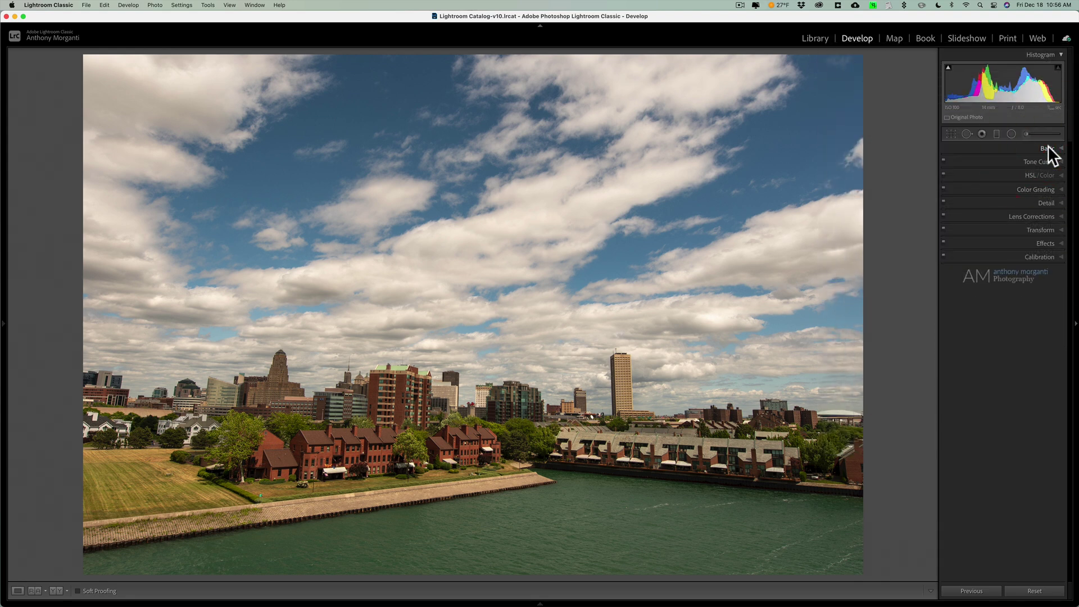
pyautogui.click(951, 133)
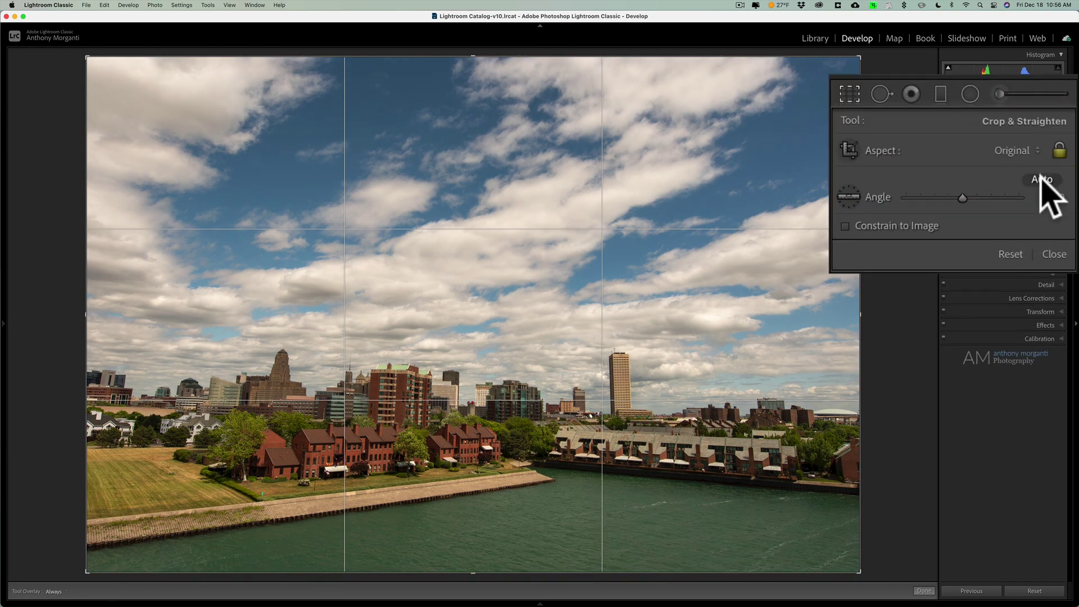
pyautogui.click(1041, 176)
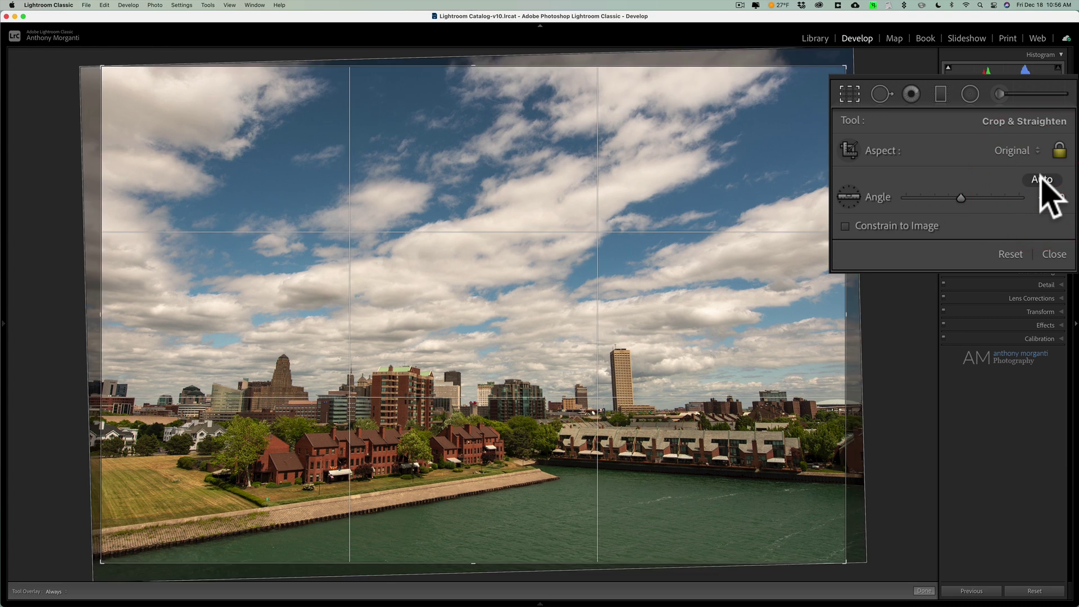
pyautogui.click(850, 94)
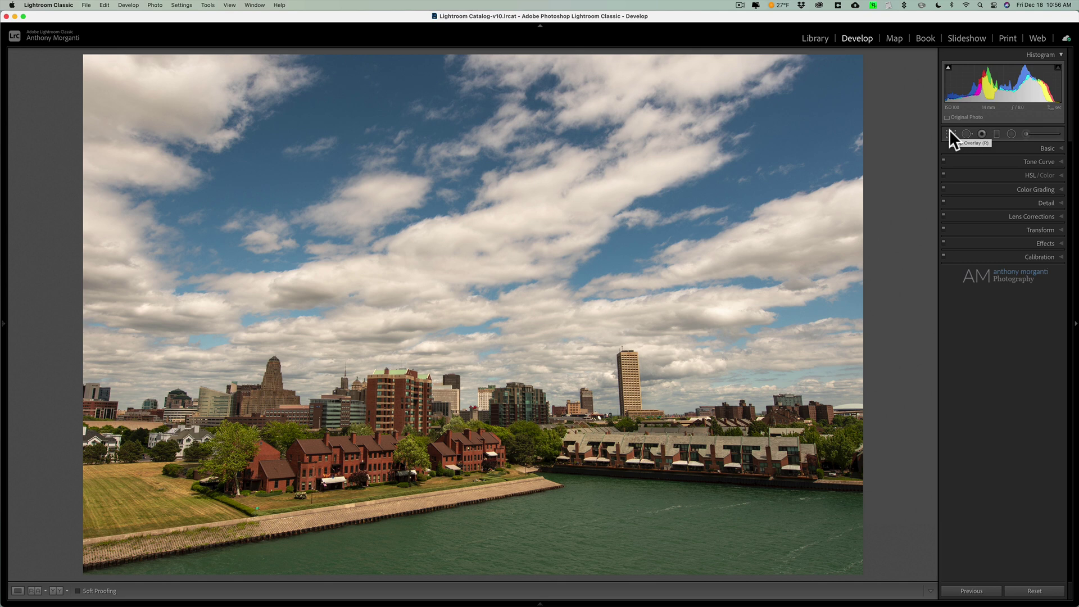
# Apply Upright Auto in the Transform panel to square up the skyline's buildings.
pyautogui.click(1037, 229)
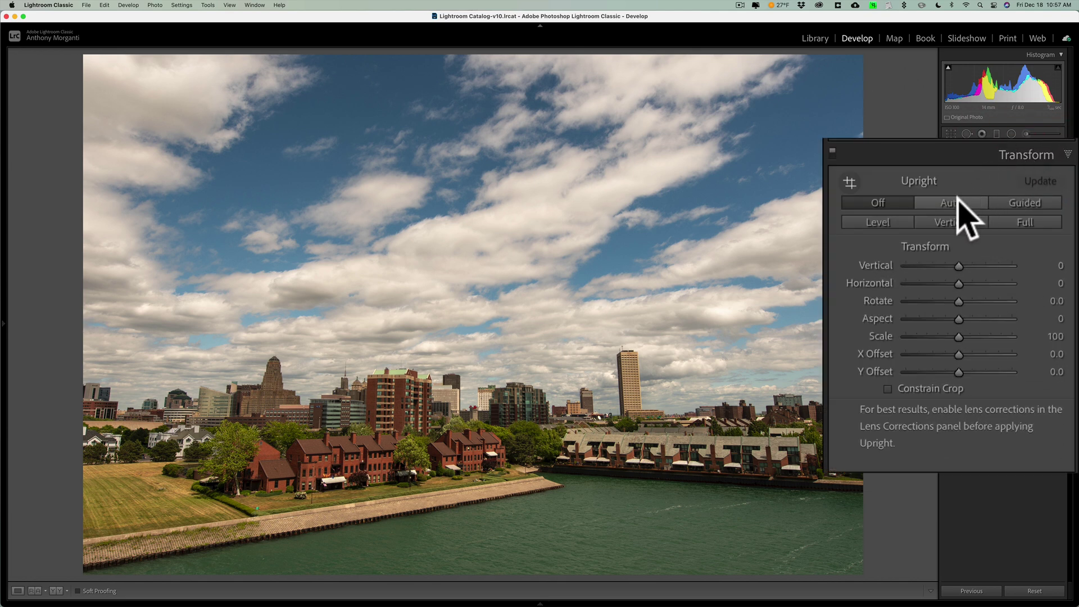
pyautogui.click(958, 201)
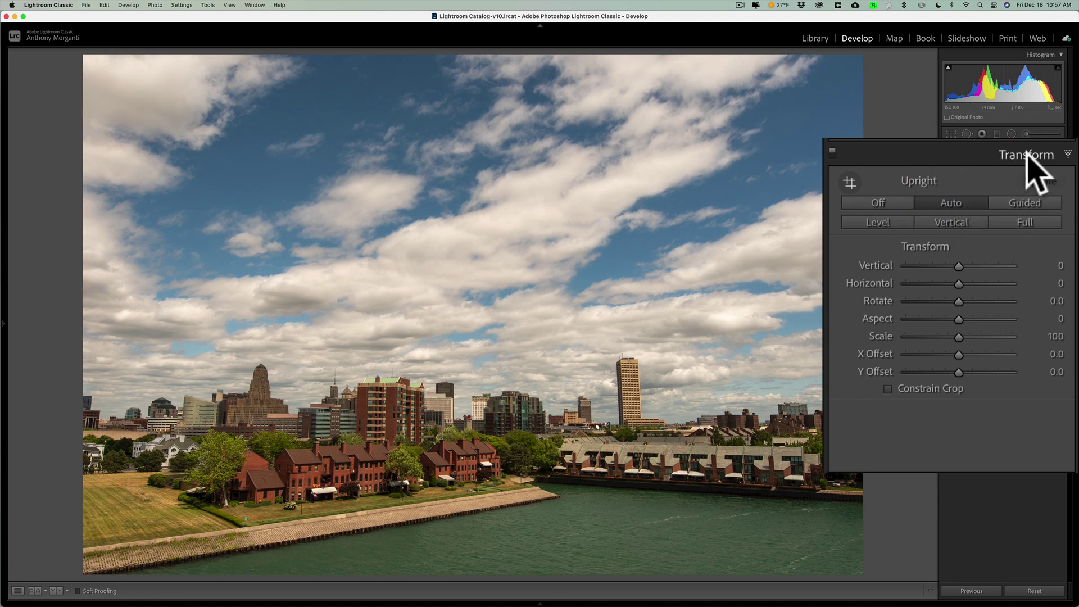
pyautogui.click(1041, 229)
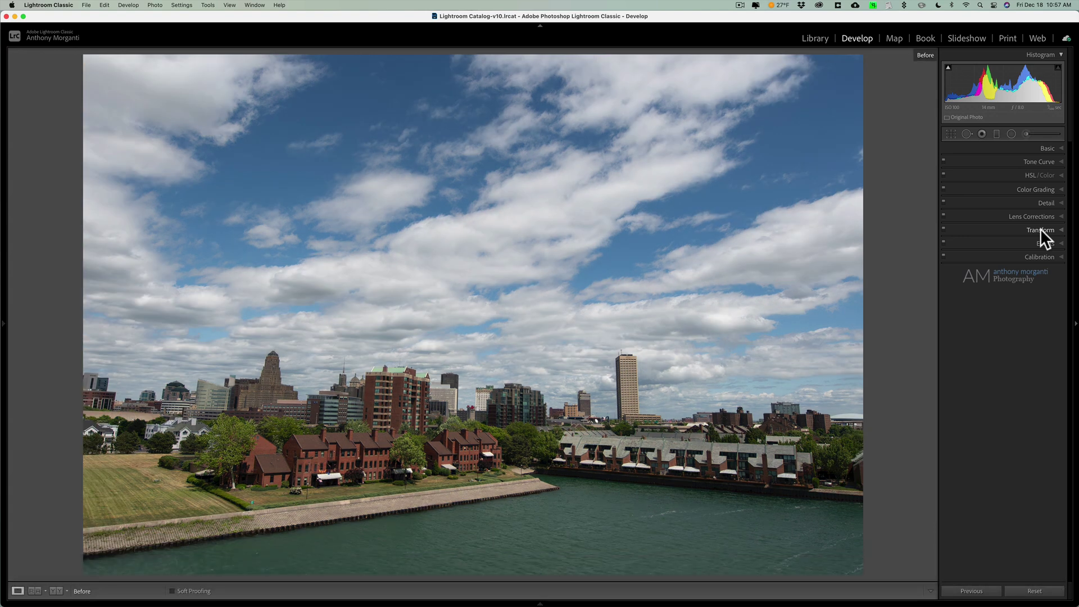
pyautogui.press('\\')
pyautogui.press('\\')
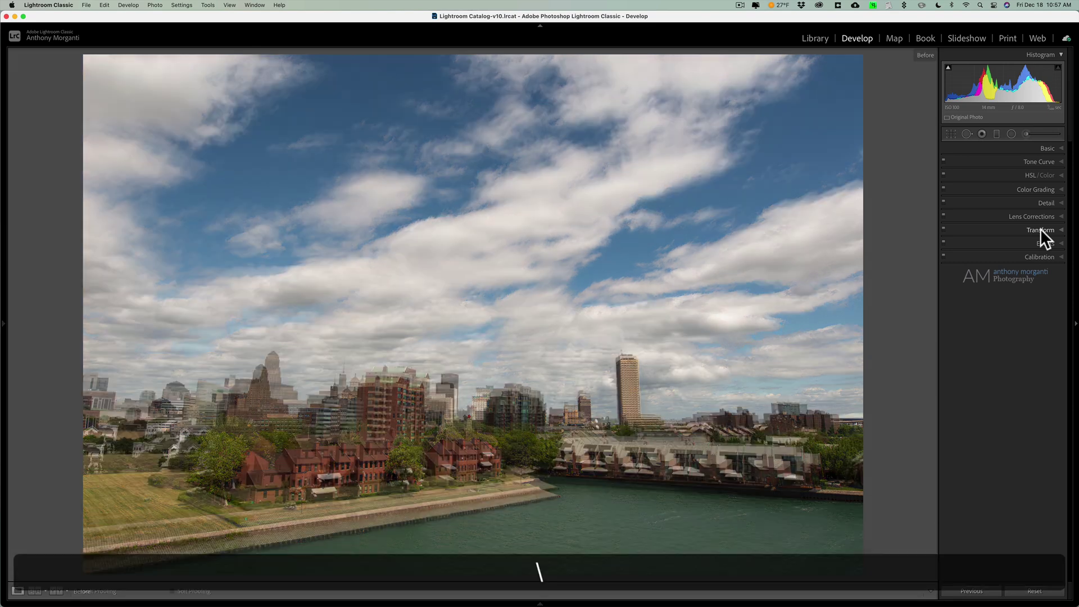
pyautogui.press('\\')
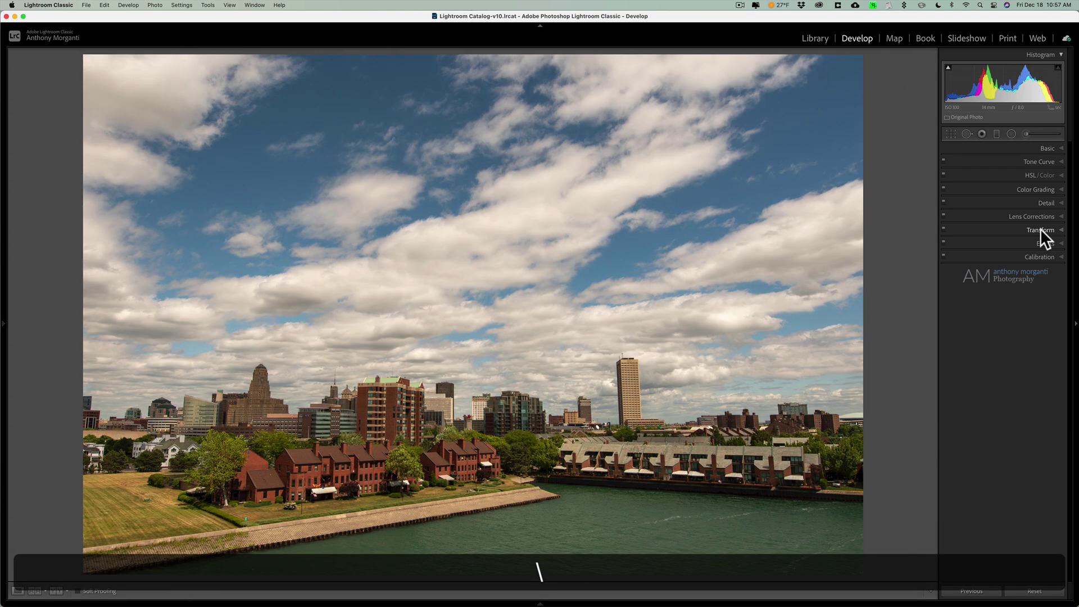
# Raise Clarity to +25 and Texture to +12 in the Basic panel.
pyautogui.click(1044, 147)
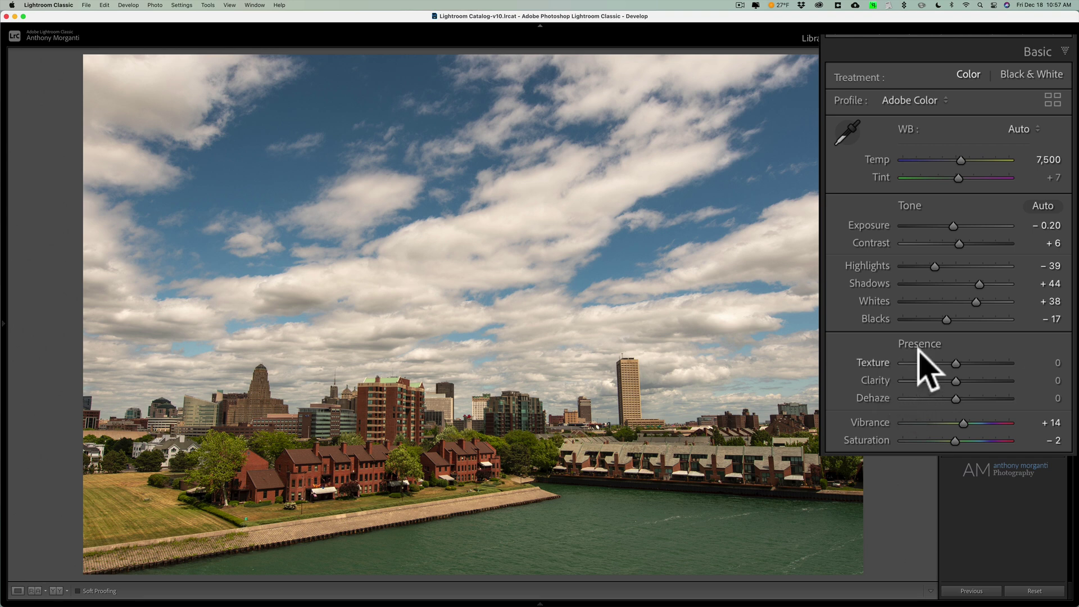
pyautogui.moveTo(925, 381); pyautogui.dragTo(971, 380)
pyautogui.moveTo(956, 362); pyautogui.dragTo(962, 362)
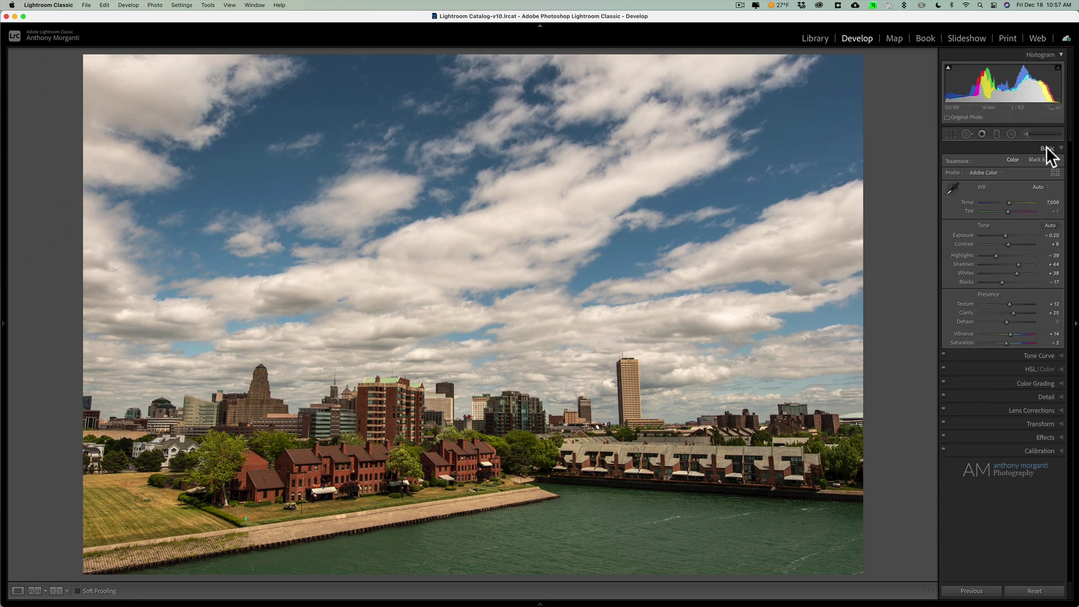
pyautogui.click(1047, 148)
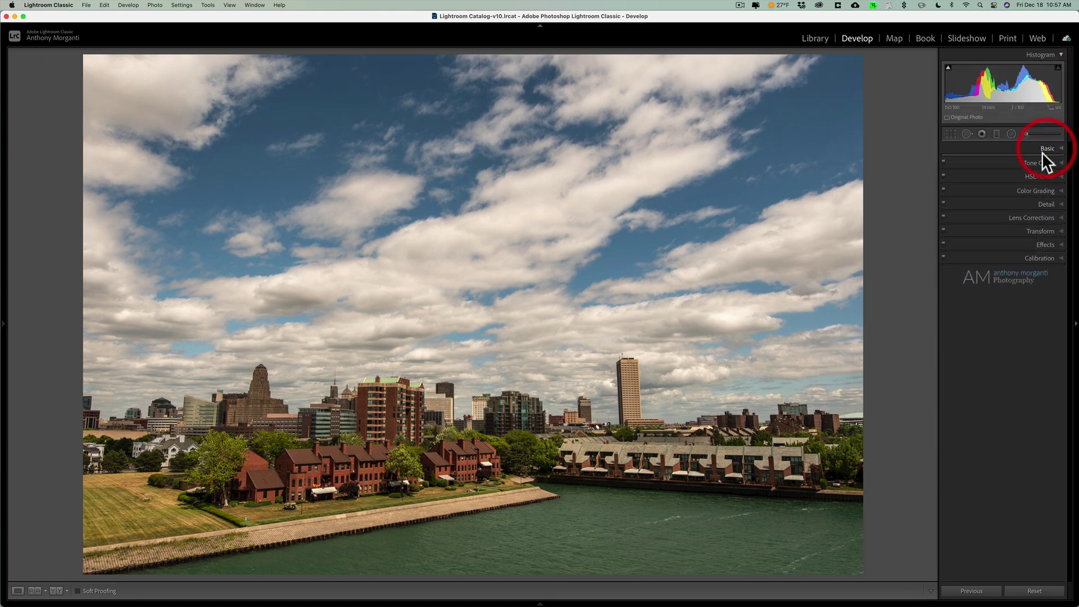
# Set Detail panel luminance noise reduction to 29.
pyautogui.click(1047, 203)
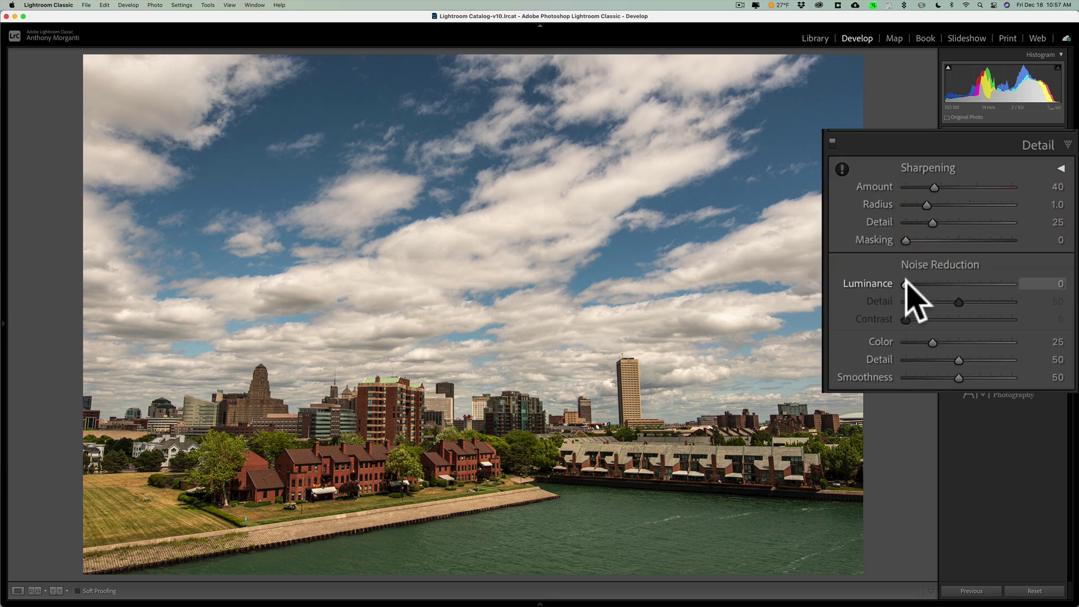
pyautogui.moveTo(906, 284); pyautogui.dragTo(937, 284)
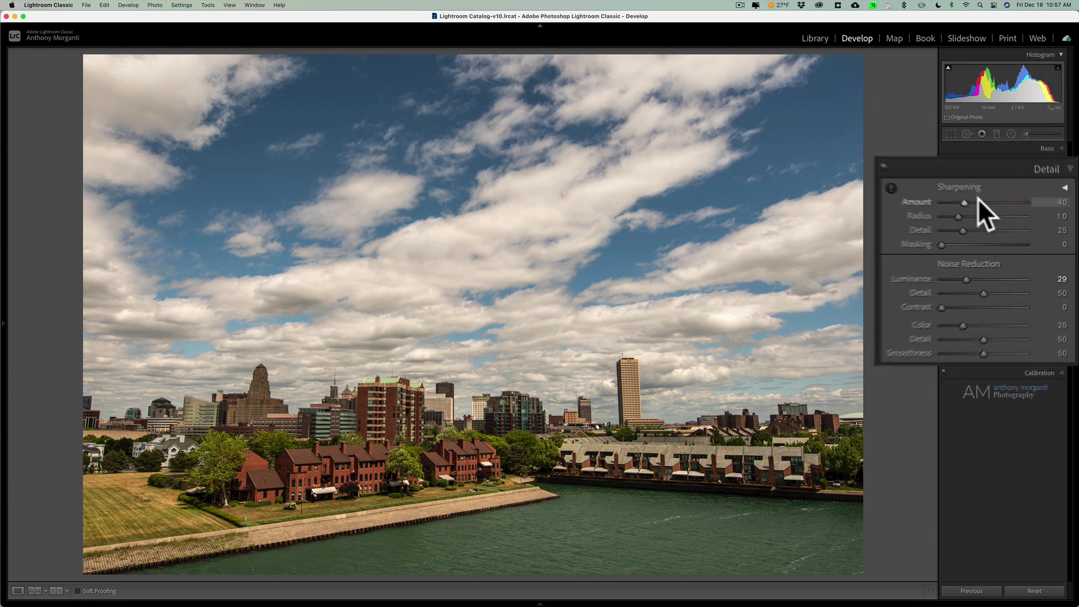
pyautogui.click(1043, 203)
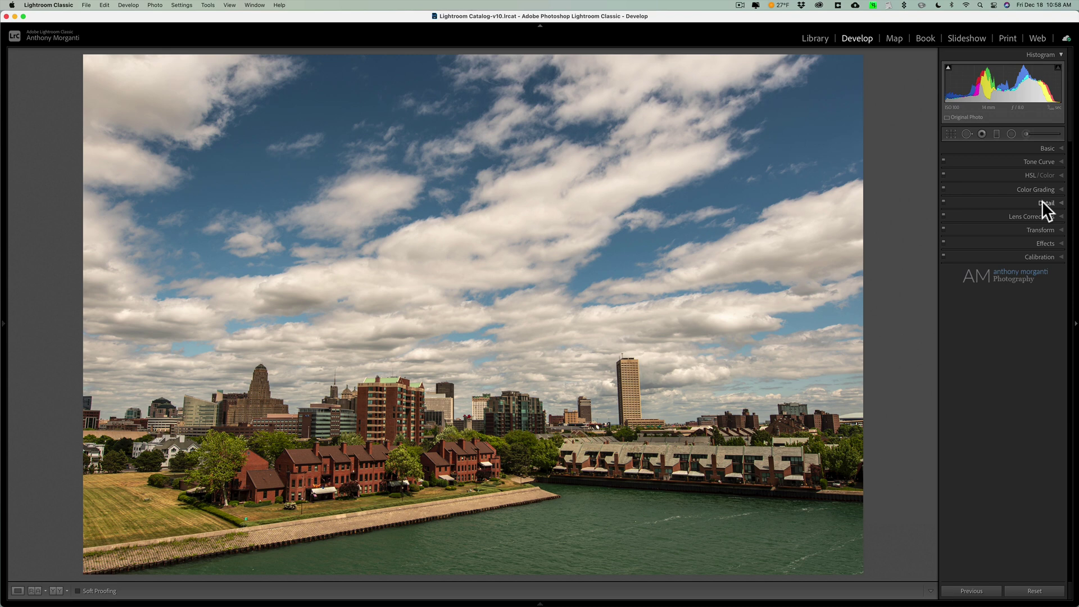
# Add a −14 post-crop vignette in Effects, then compare before and after with \.
pyautogui.click(1043, 244)
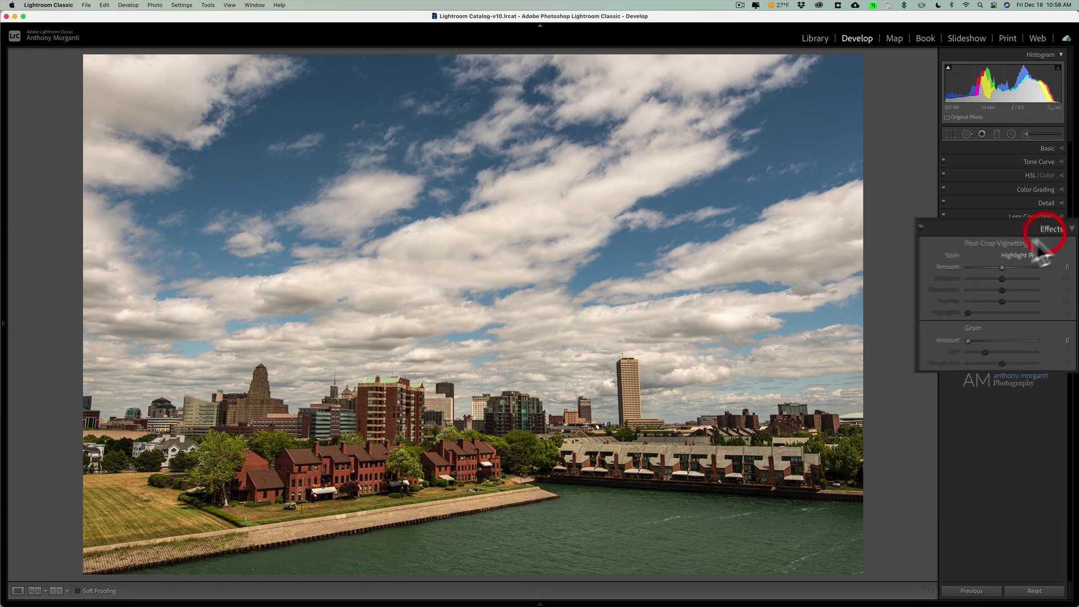
pyautogui.moveTo(959, 250); pyautogui.dragTo(952, 252)
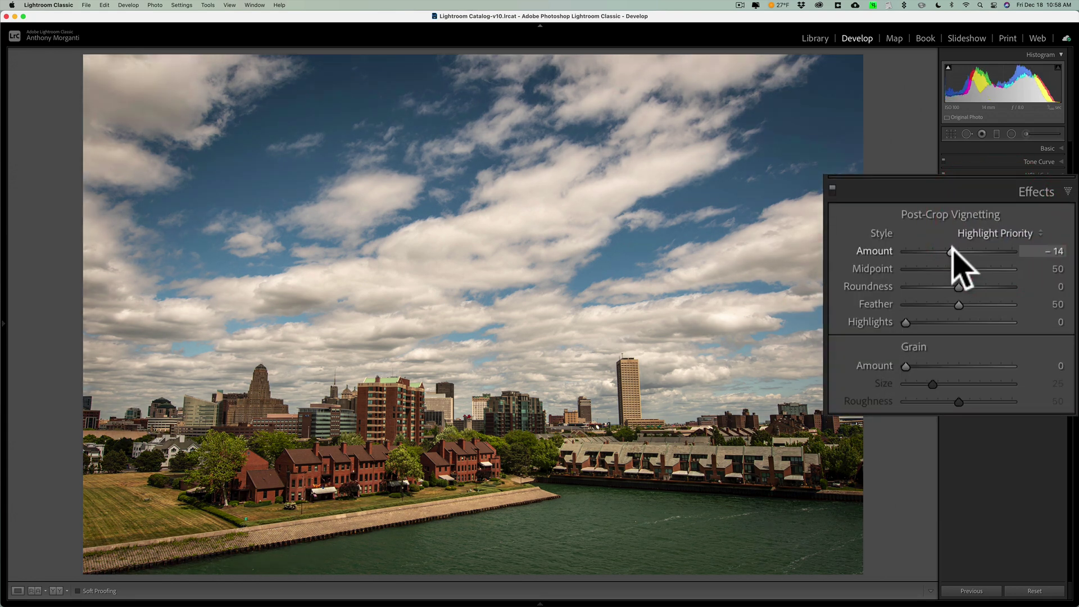
pyautogui.click(1044, 242)
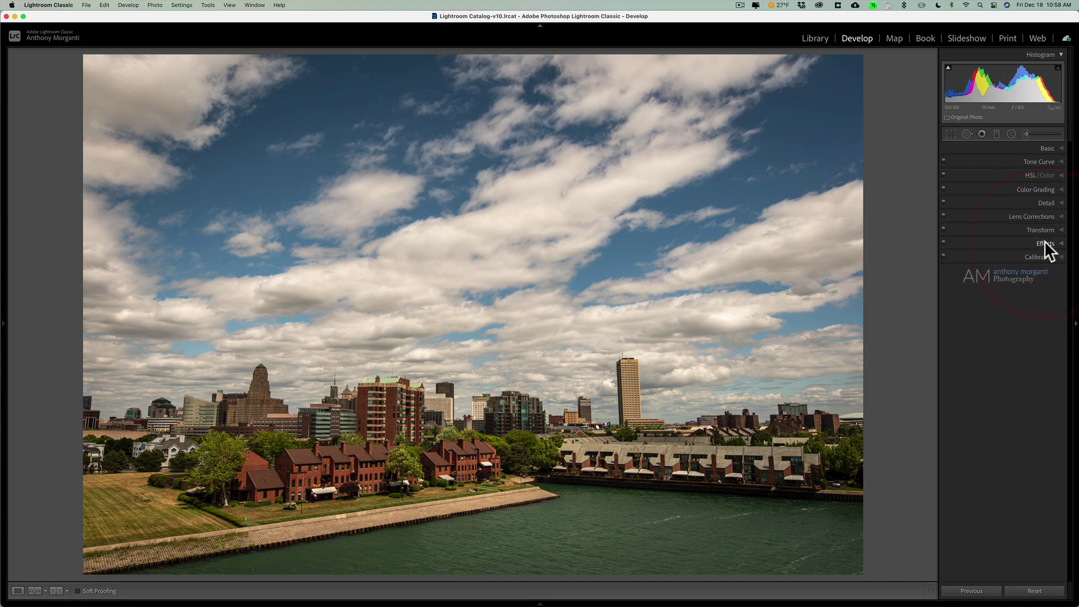
pyautogui.press('\\')
pyautogui.press('\\')
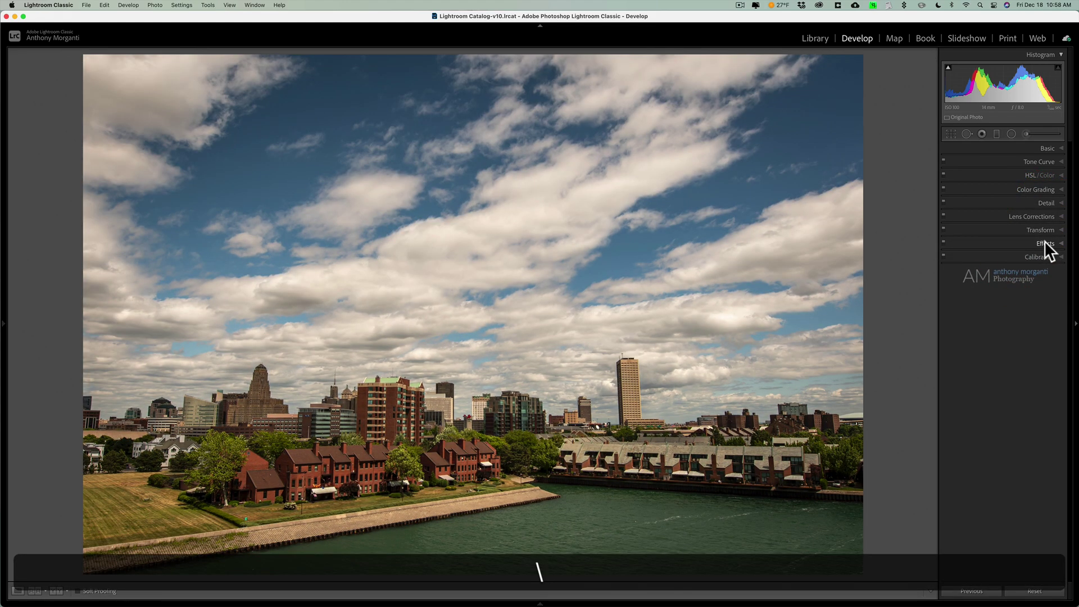
pyautogui.press('\\')
pyautogui.press('\\')
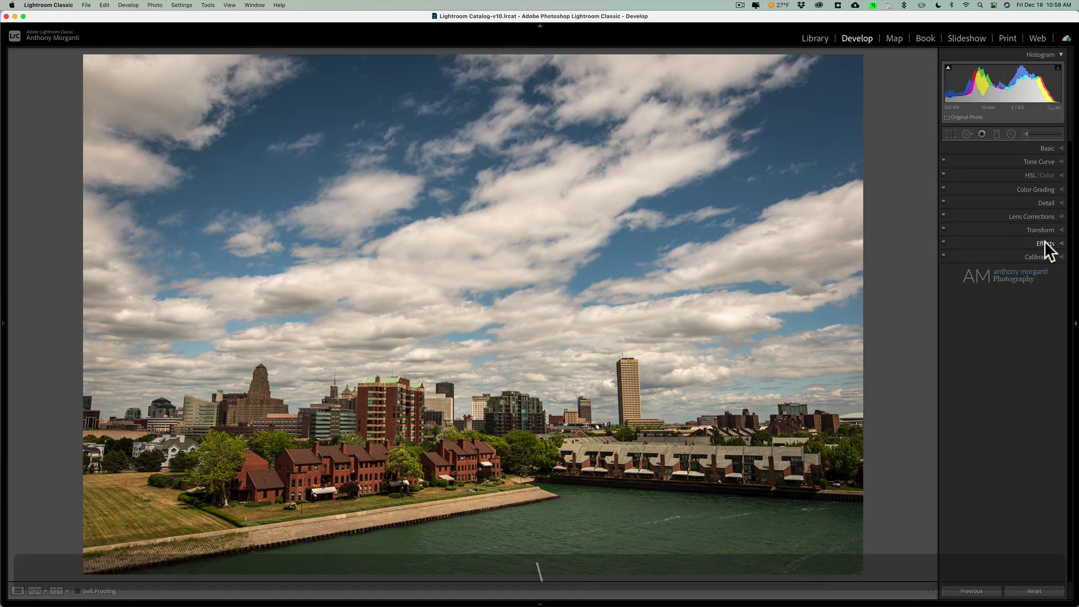